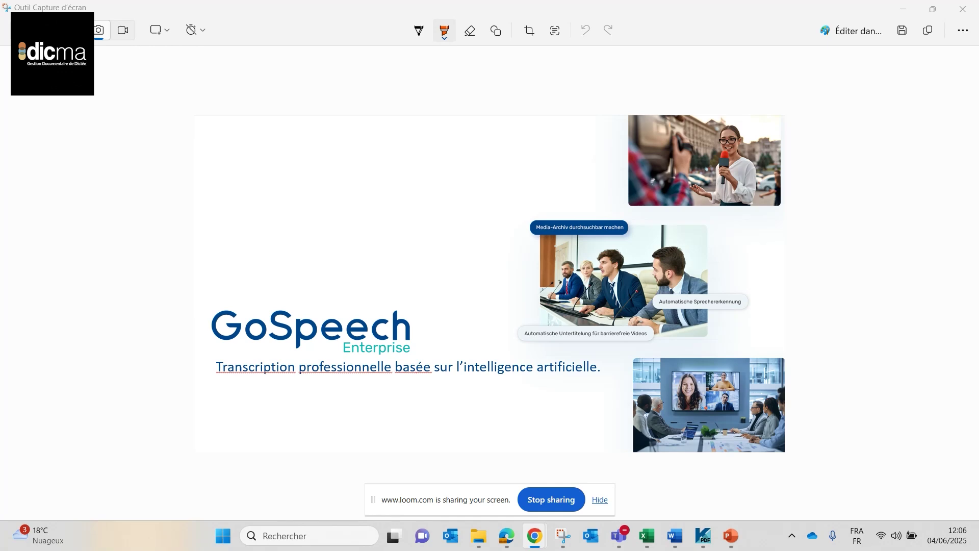
# - Switch to GoSpeech in the browser and look through the list of recordings
pyautogui.hotkey('alt', 'Tab')
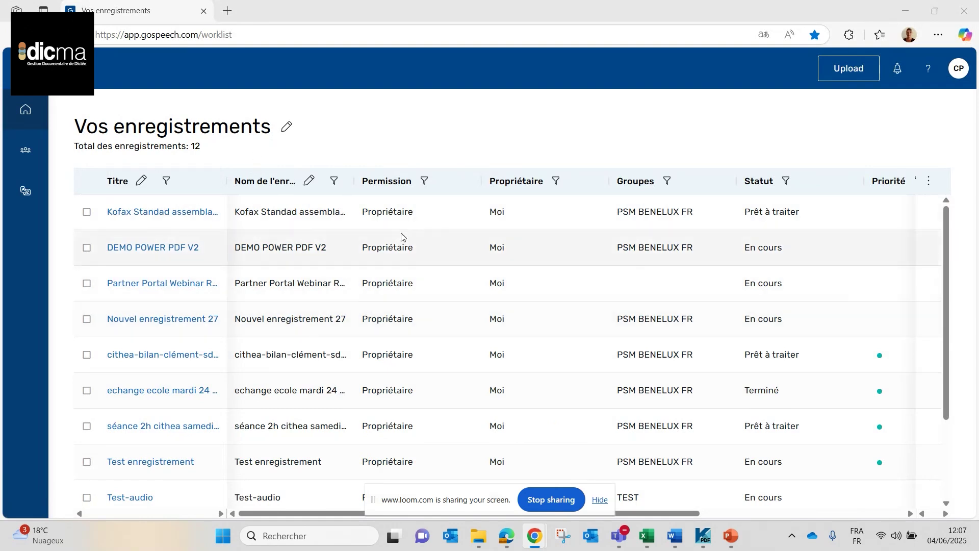
pyautogui.scroll(-1, 401, 236)
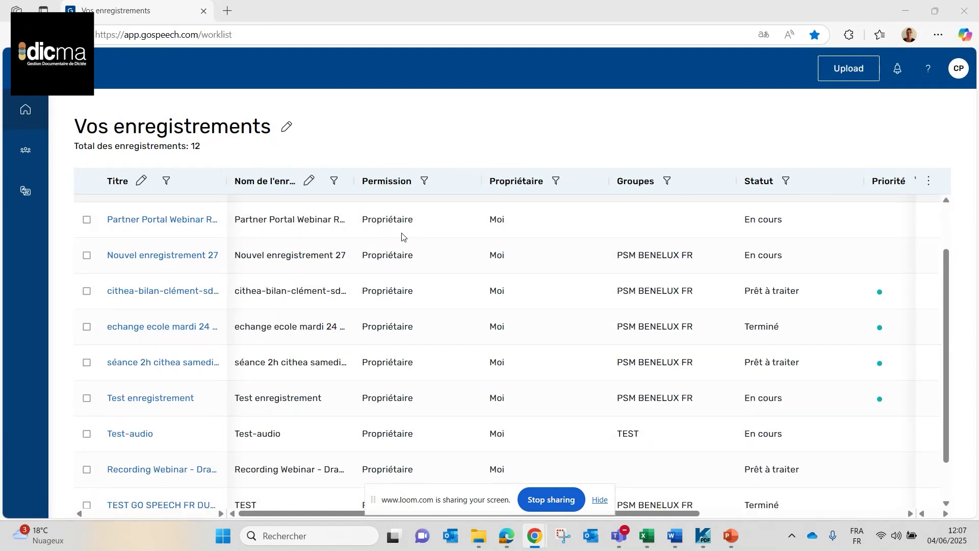
pyautogui.scroll(-1, 402, 239)
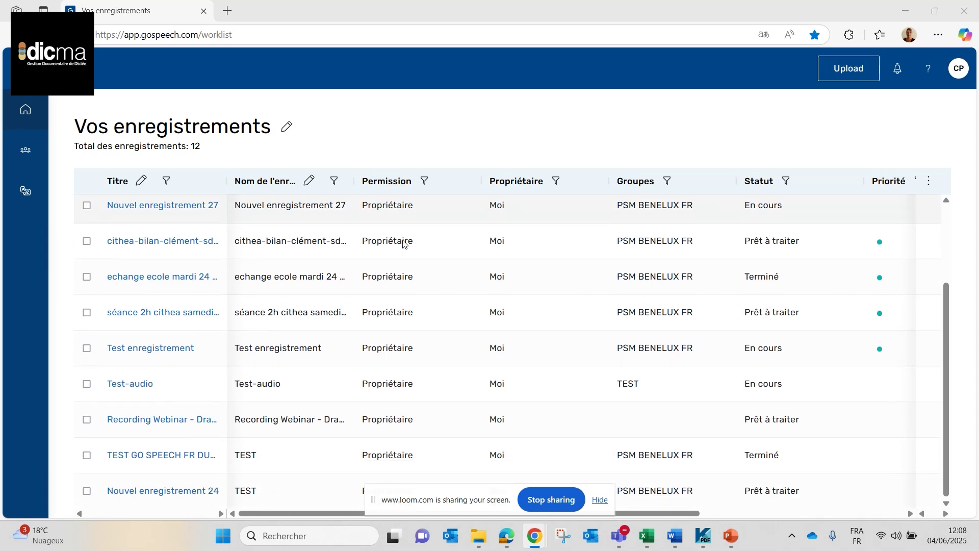
pyautogui.scroll(1, 402, 242)
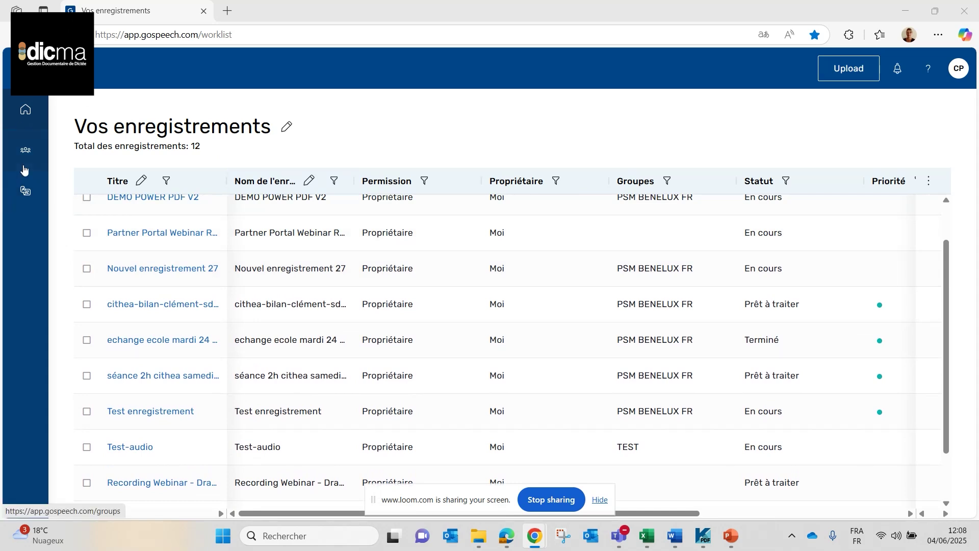
pyautogui.moveTo(24, 168)
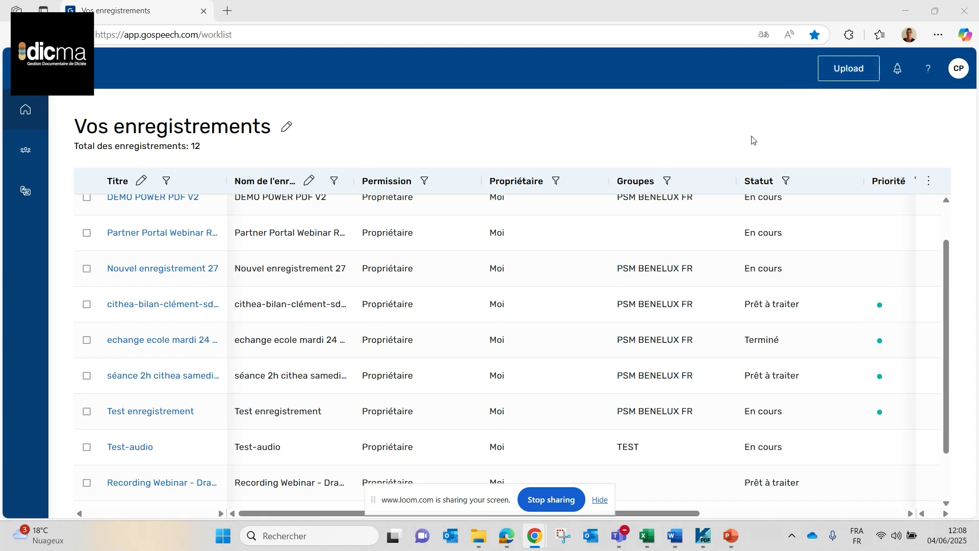
pyautogui.click(846, 69)
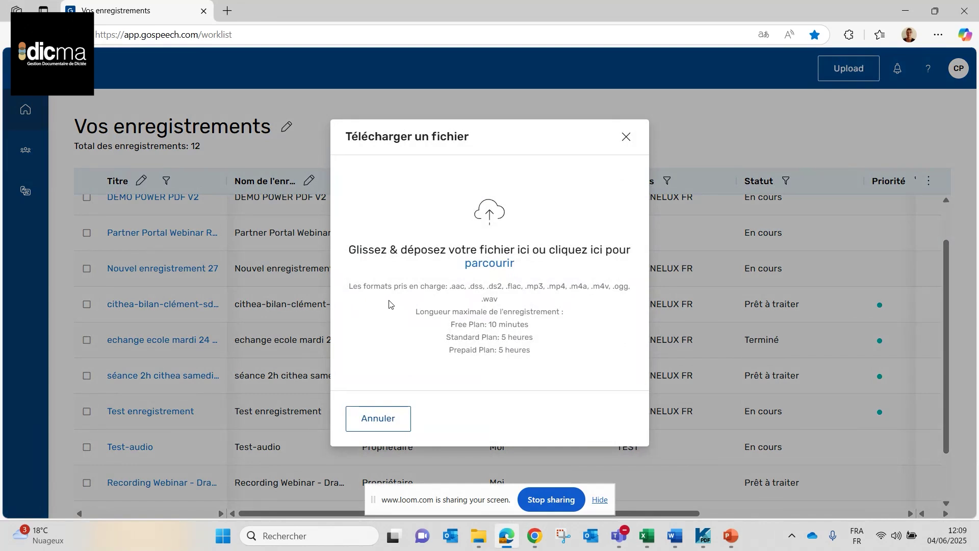
pyautogui.click(487, 263)
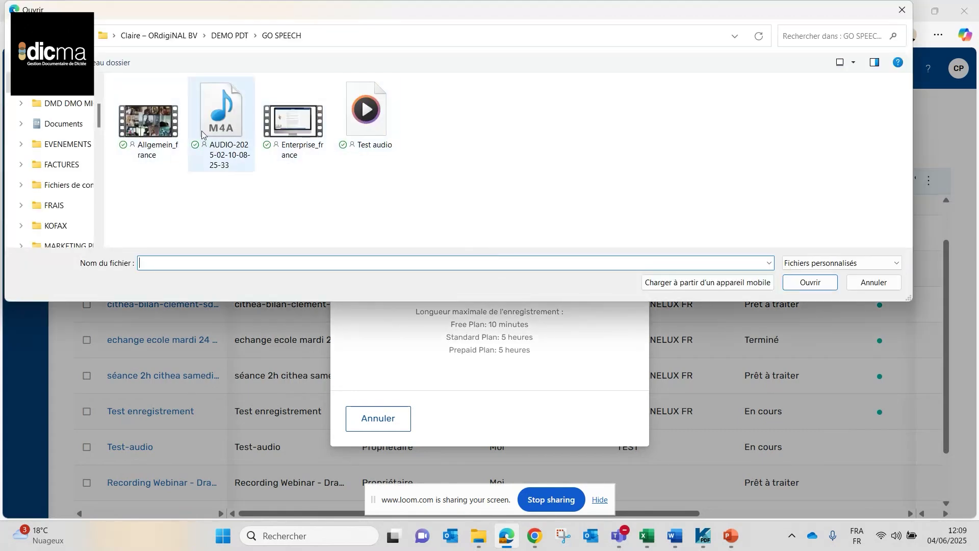
pyautogui.click(221, 120)
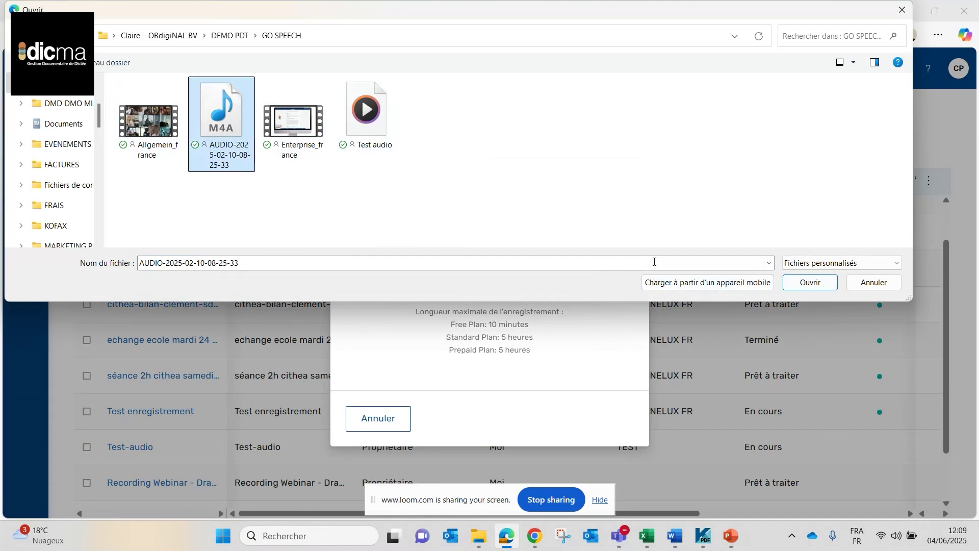
pyautogui.click(810, 282)
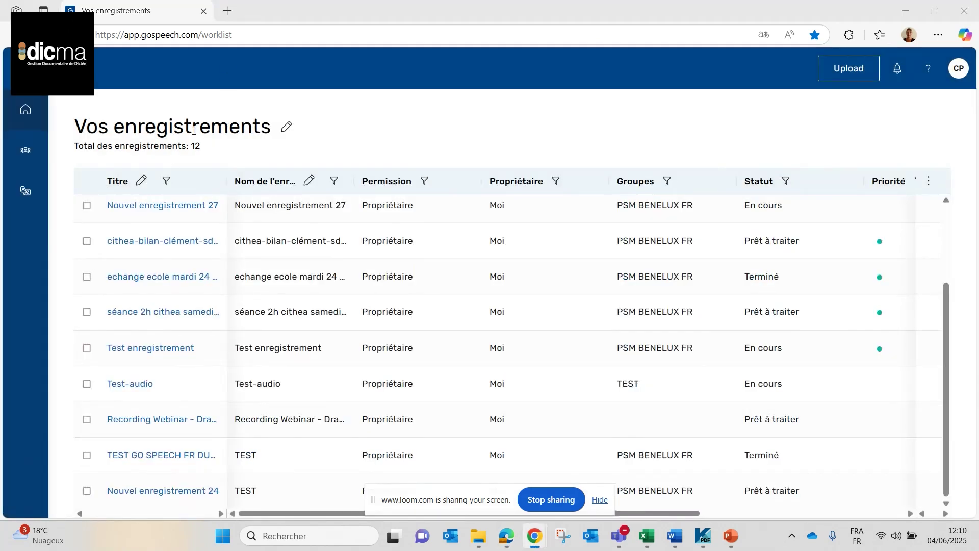
# - Open the recording TEST GO SPEECH FR DUTCH and examine its transcription, speaker labels and notepad
pyautogui.click(141, 458)
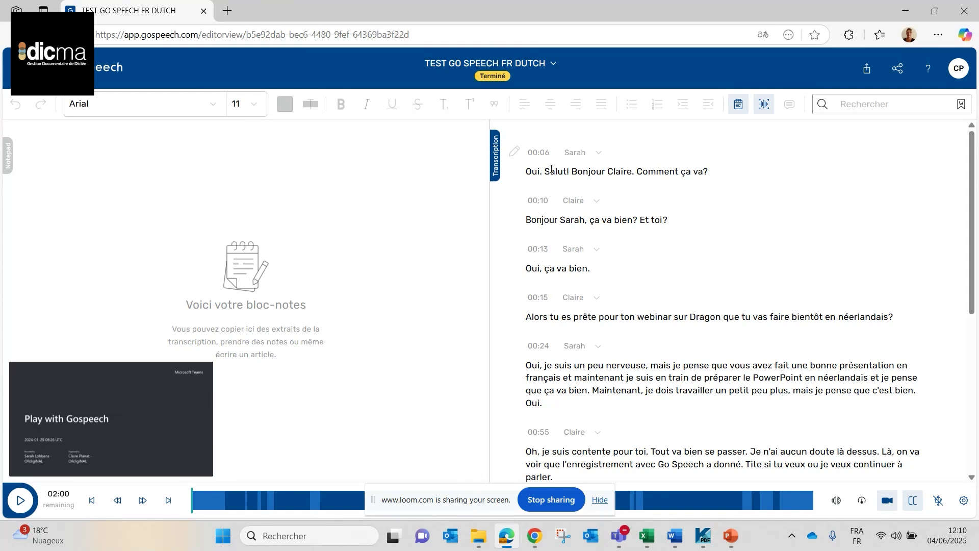
pyautogui.click(544, 68)
pyautogui.click(498, 180)
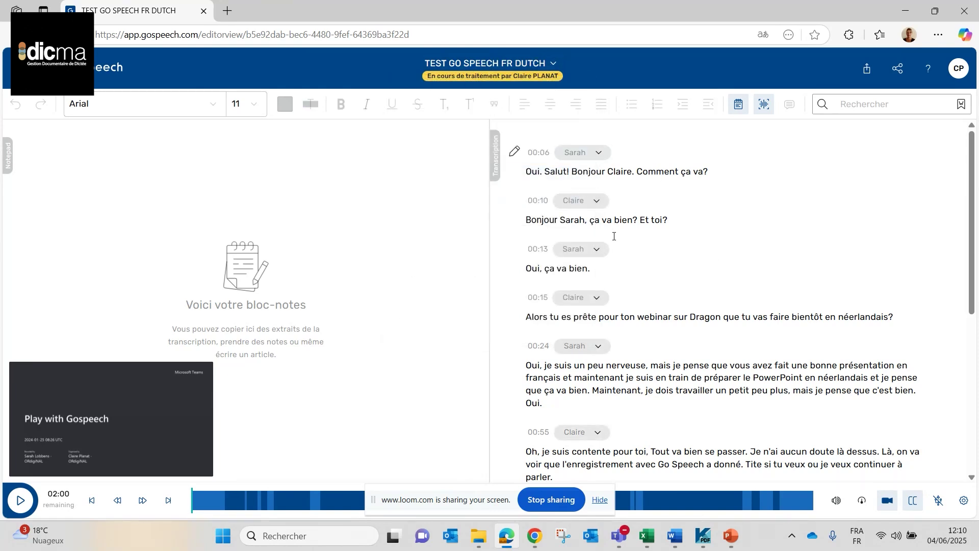
pyautogui.click(597, 155)
pyautogui.click(255, 289)
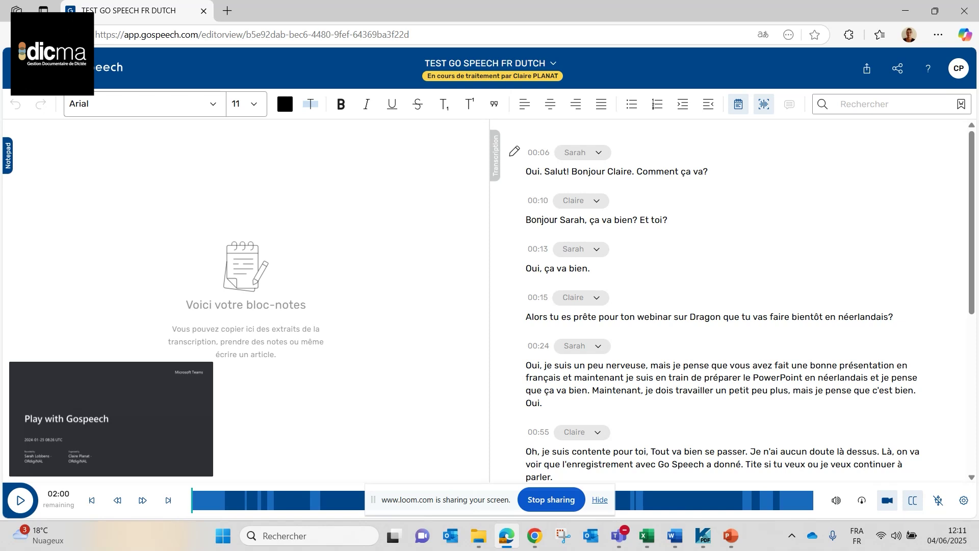
pyautogui.click(90, 378)
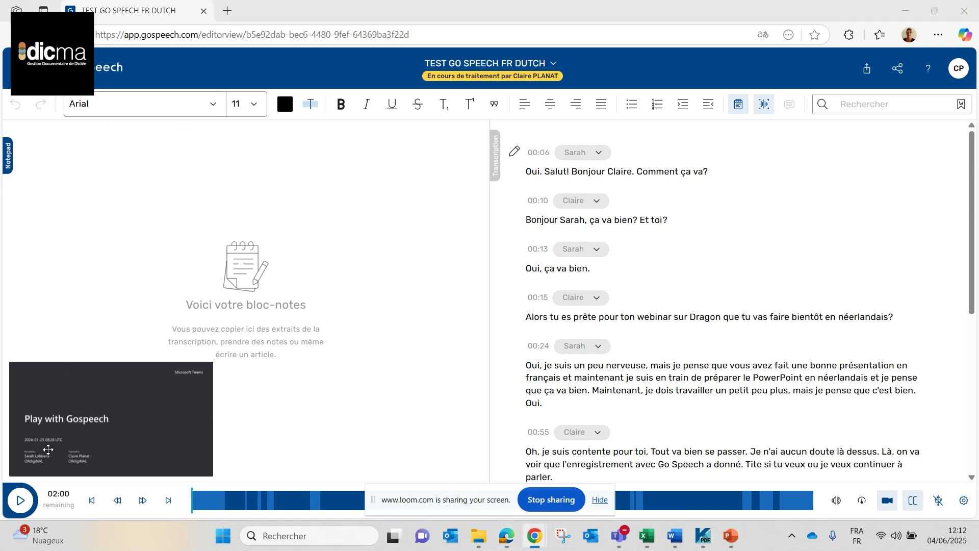
# - Play the recording's opening seconds with the subtitled video and pause it during the first spoken passage
pyautogui.click(21, 500)
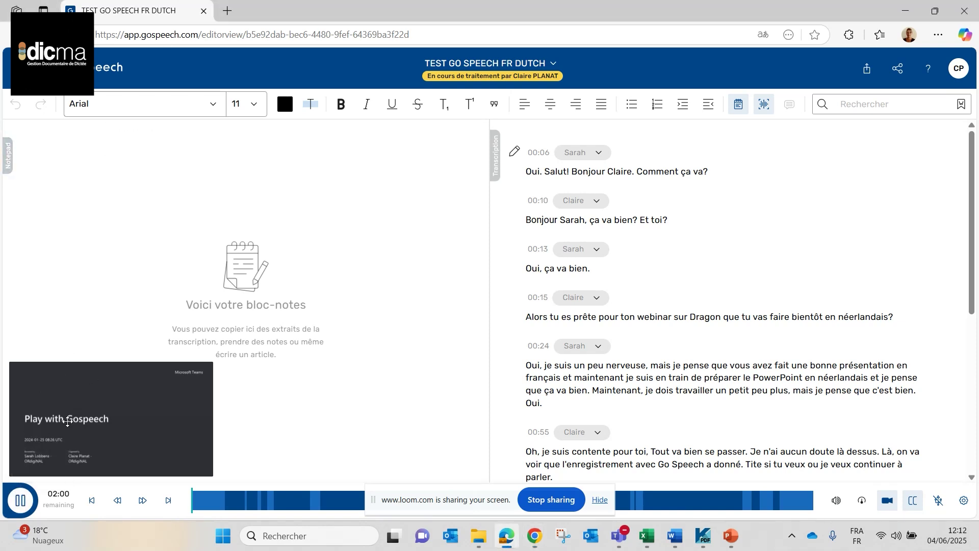
pyautogui.moveTo(68, 422)
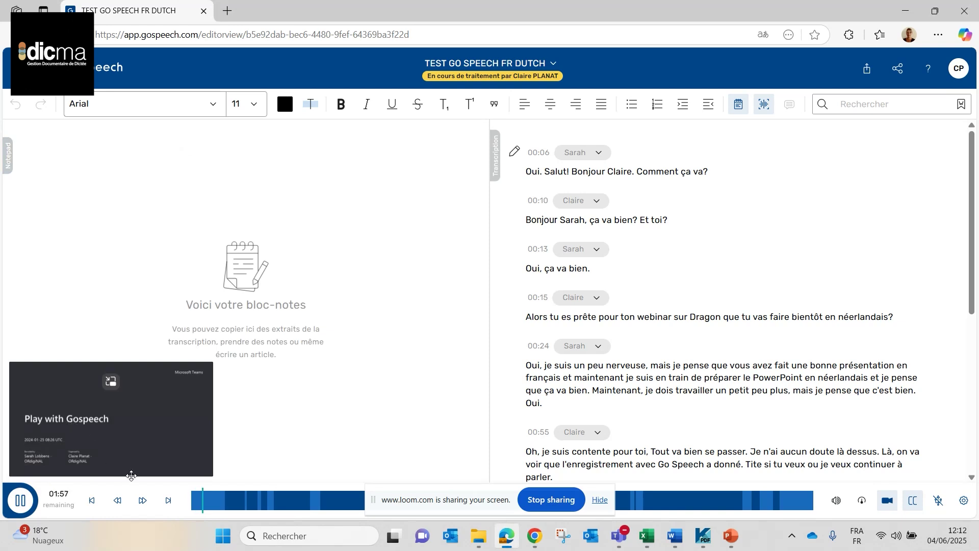
pyautogui.click(206, 502)
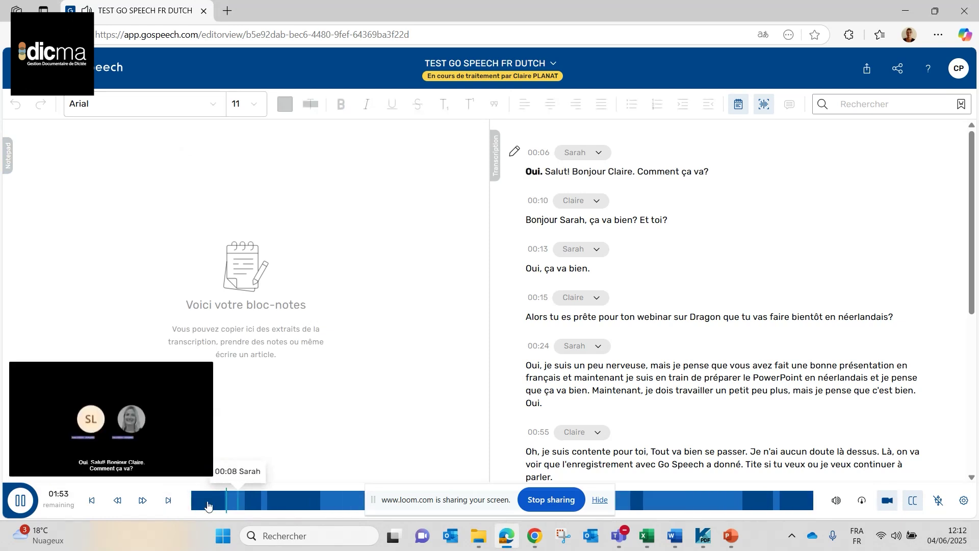
pyautogui.click(19, 505)
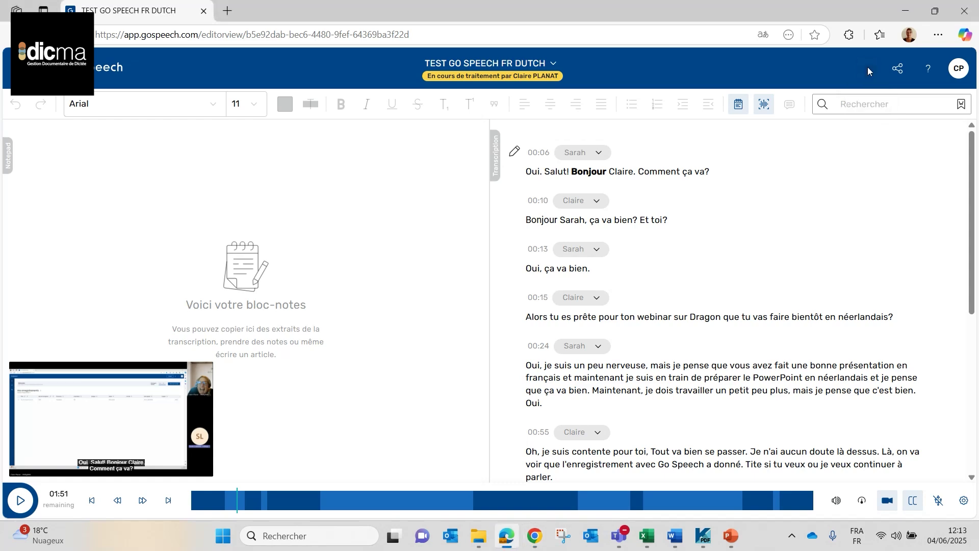
# - Review the project's export options and the available help resources, closing both without choosing anything
pyautogui.click(867, 68)
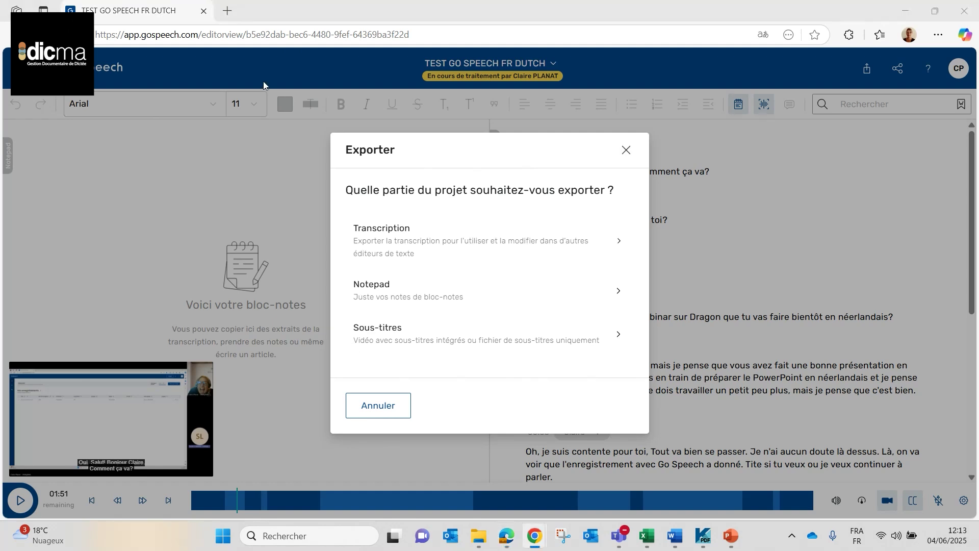
pyautogui.click(626, 150)
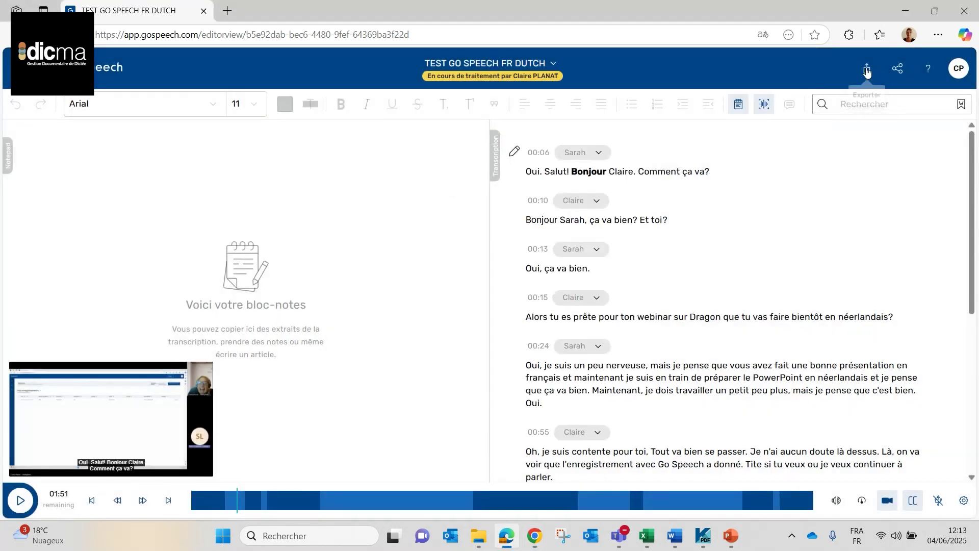
pyautogui.click(931, 70)
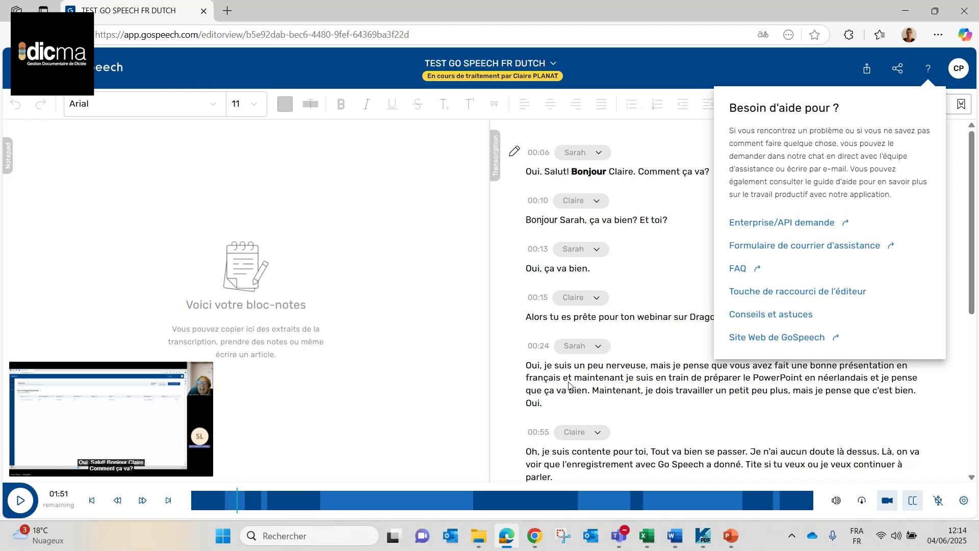
pyautogui.click(546, 382)
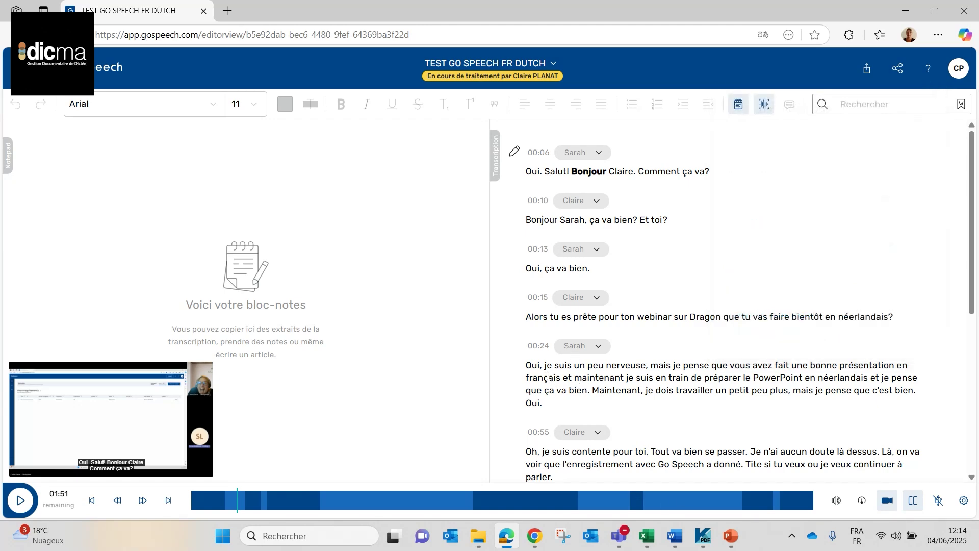
# - Select the word "contente" in the 00:55 passage and display the actions available for it
pyautogui.click(528, 452)
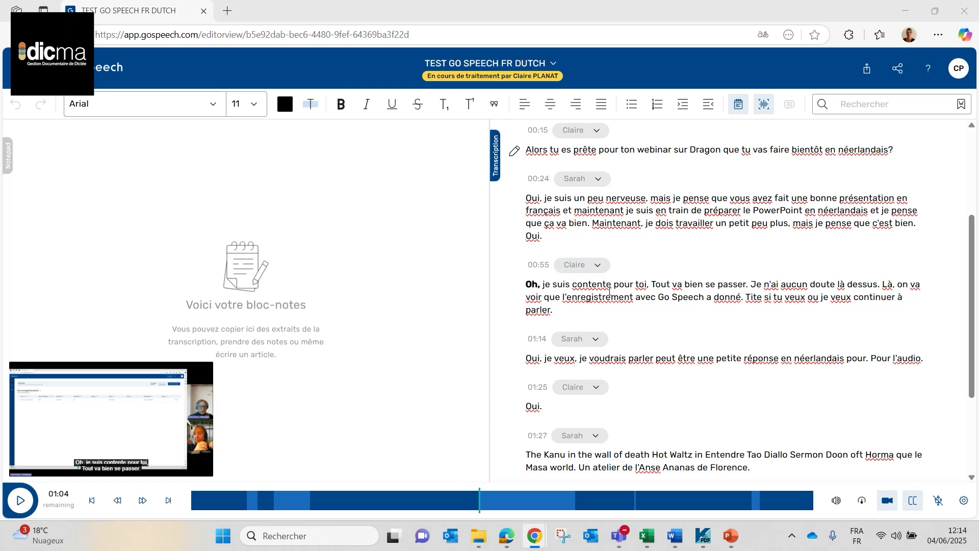
pyautogui.click(596, 284)
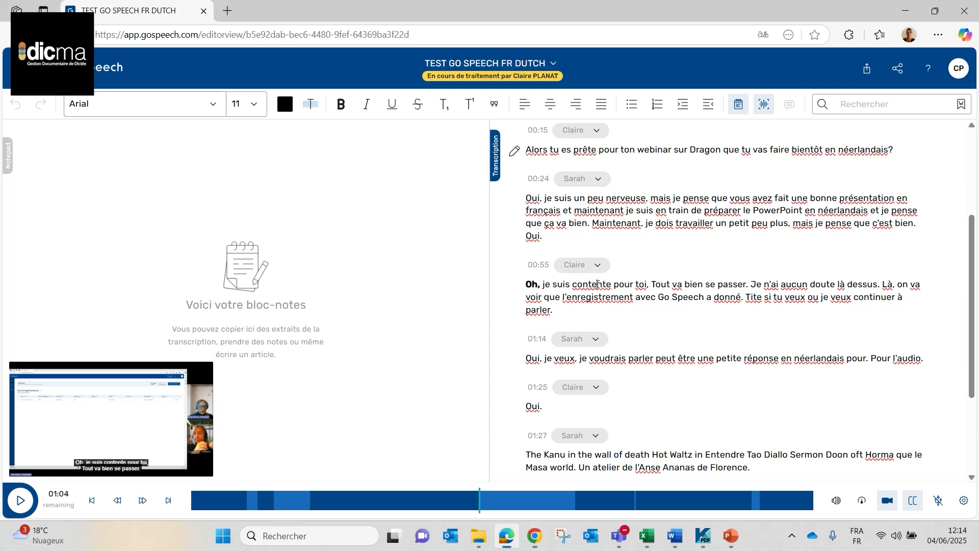
pyautogui.doubleClick(596, 285)
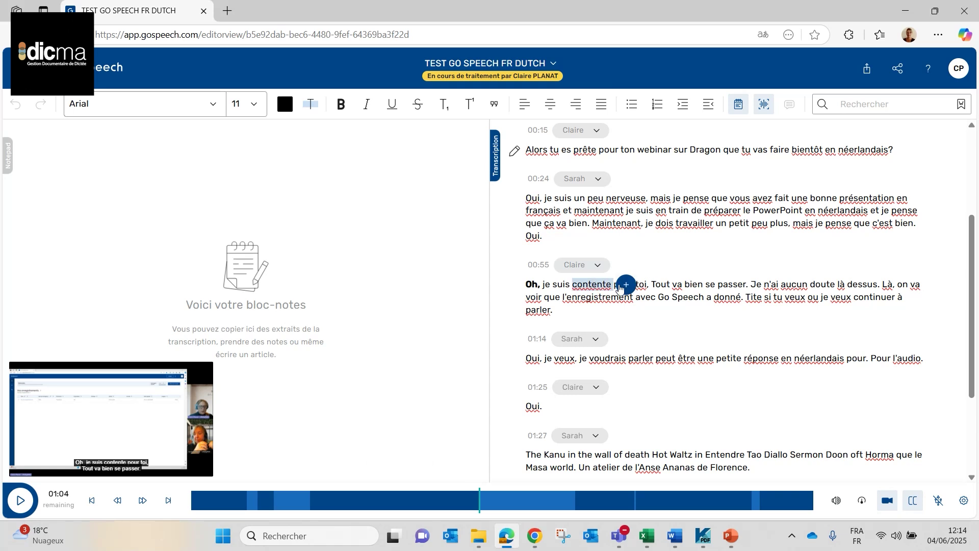
pyautogui.click(626, 285)
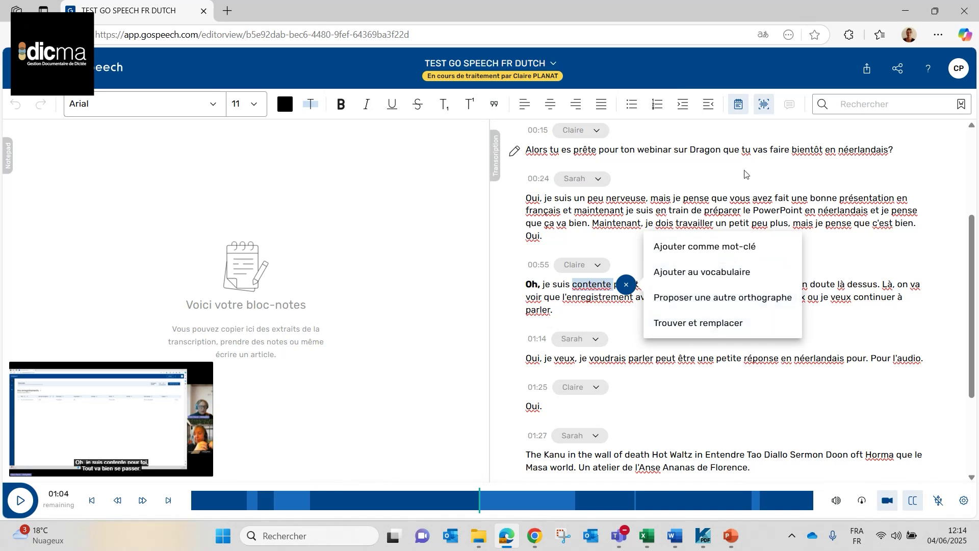
pyautogui.scroll(2, 724, 301)
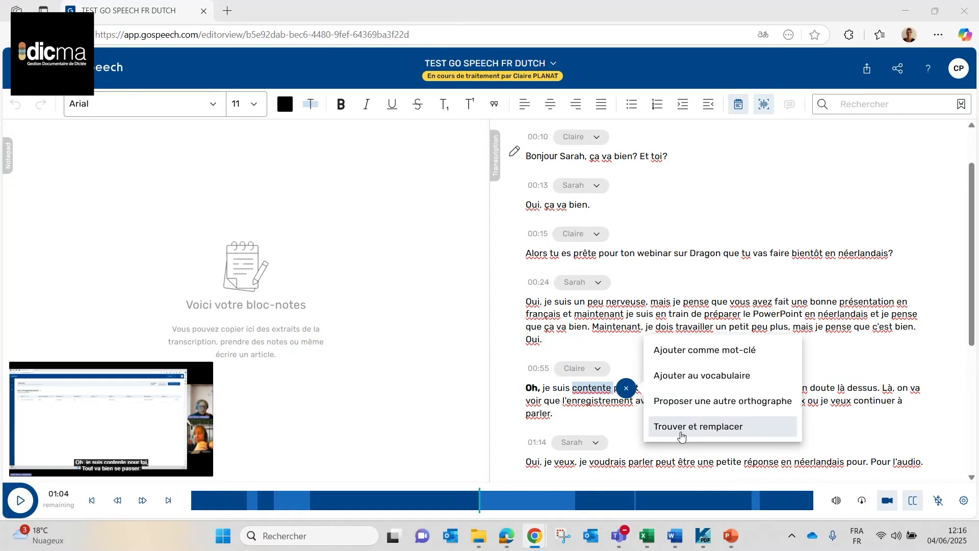
# - Open find and replace for the word "contente" and clear the search term without replacing anything
pyautogui.click(680, 434)
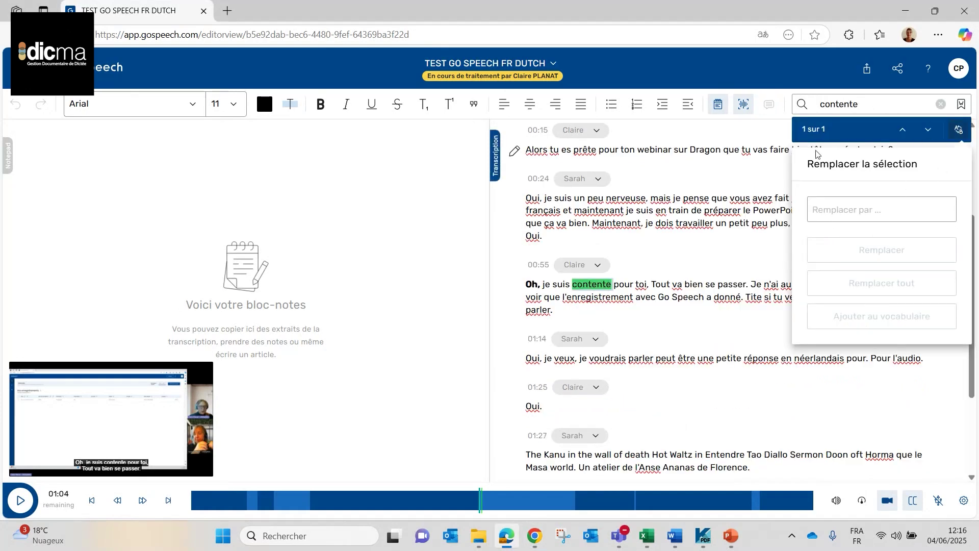
pyautogui.moveTo(898, 107); pyautogui.dragTo(822, 104)
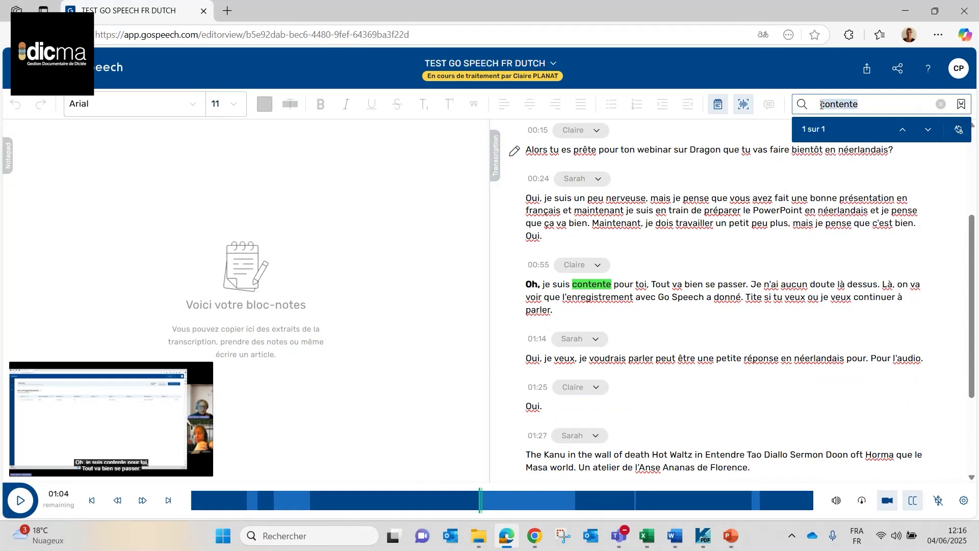
pyautogui.press('BackSpace')
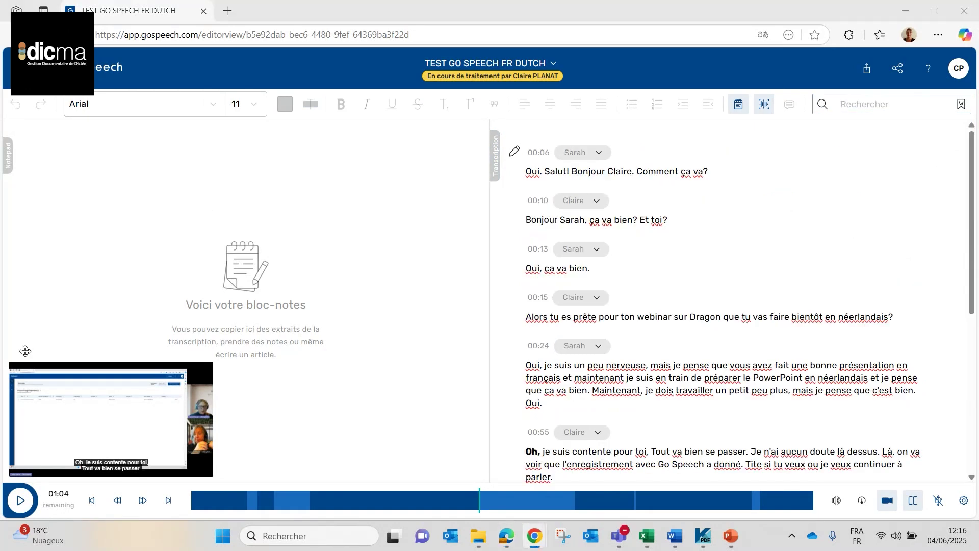
# - Leave the transcription editor and view the list of groups
pyautogui.click(56, 66)
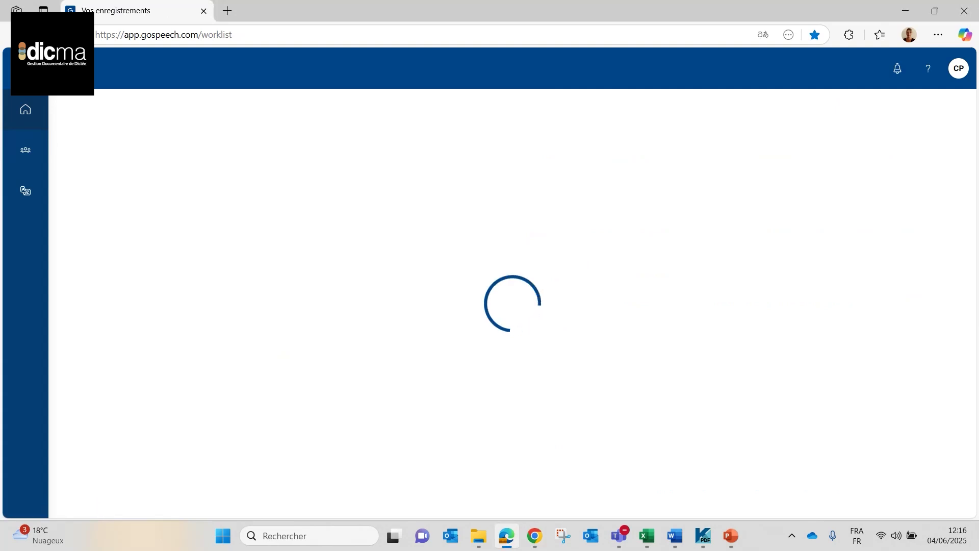
pyautogui.moveTo(31, 148)
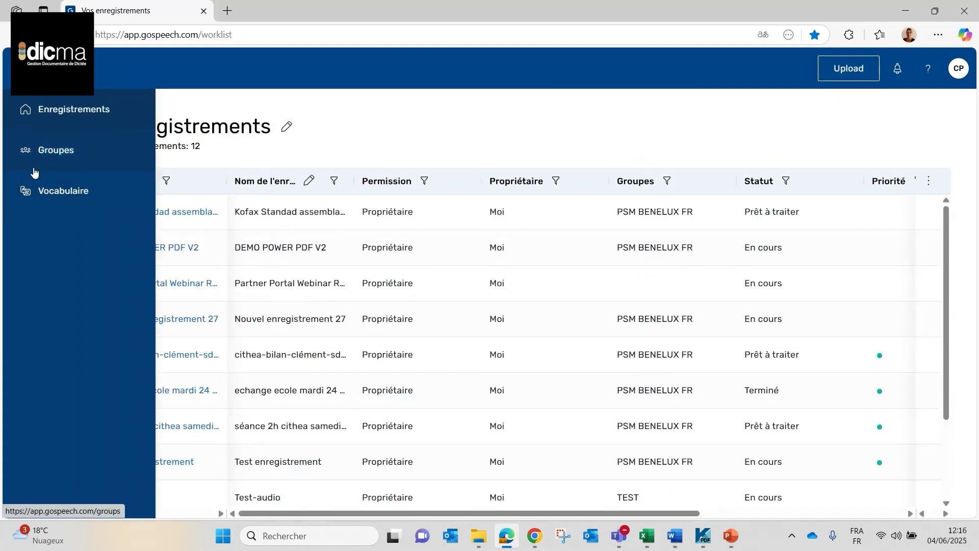
pyautogui.click(85, 158)
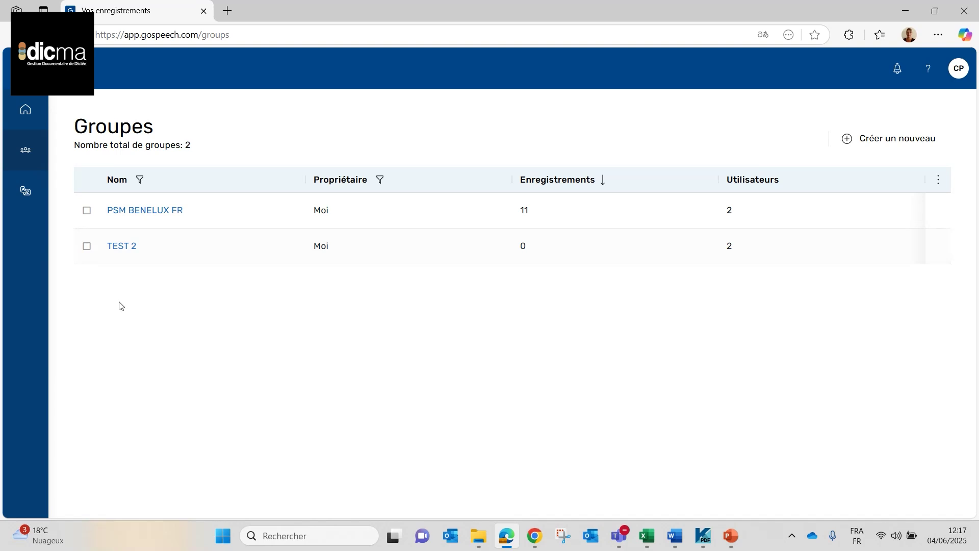
# - Go back through the recordings to the vocabulary and open the General dictionary to view its words
pyautogui.moveTo(32, 118)
pyautogui.click(73, 116)
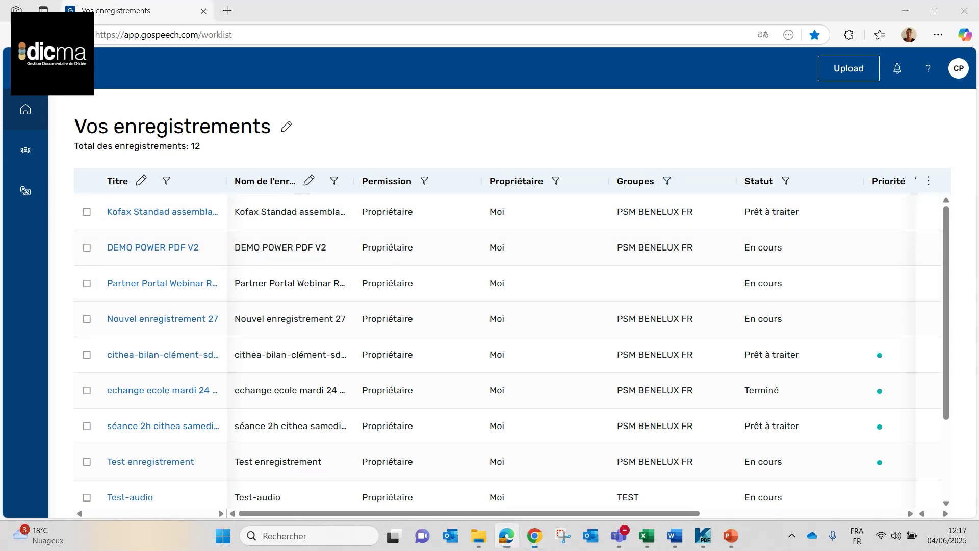
pyautogui.click(47, 201)
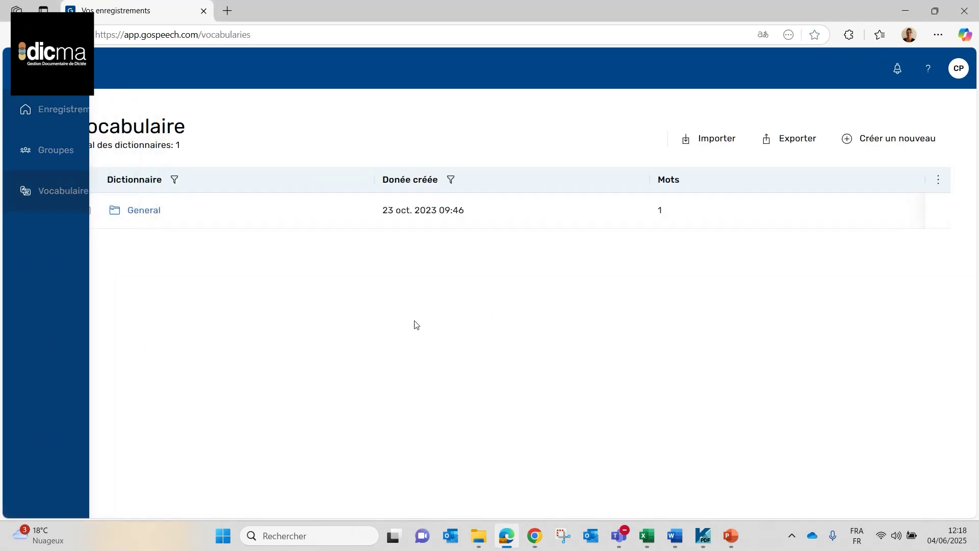
pyautogui.click(141, 214)
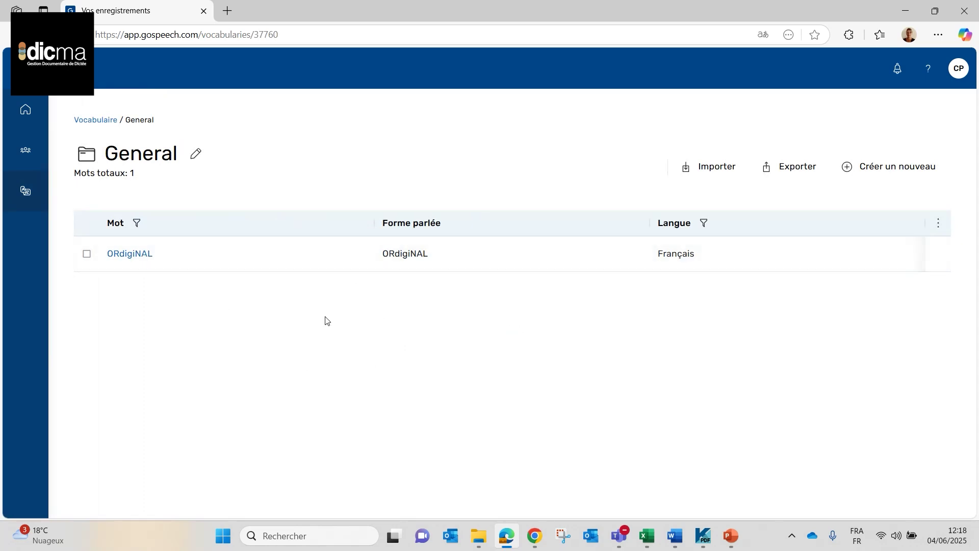
# - Return from the General dictionary to the list of recordings
pyautogui.moveTo(1, 198)
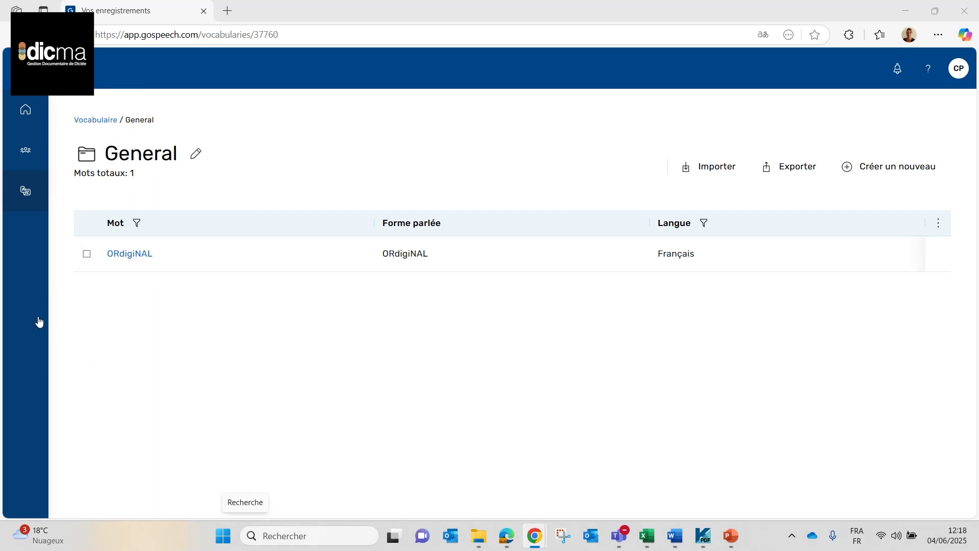
pyautogui.moveTo(5, 179)
pyautogui.click(34, 116)
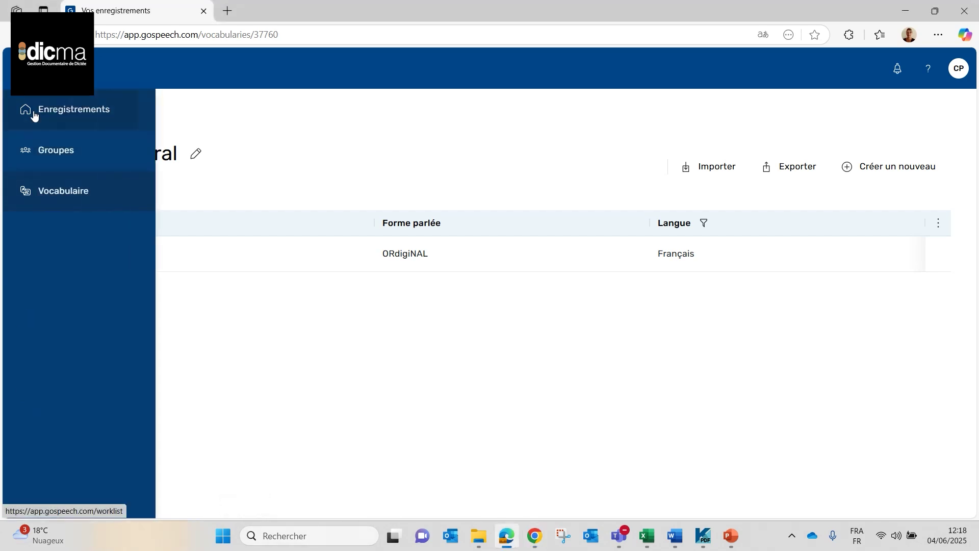